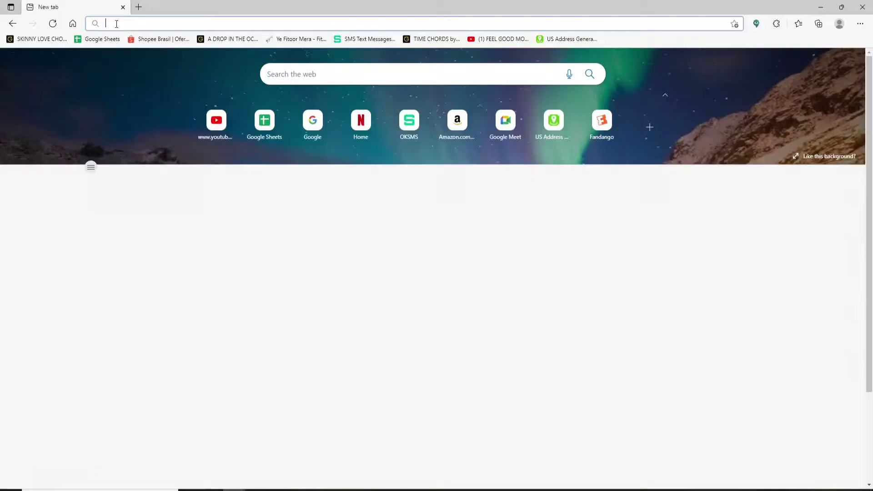
text(servpro net)
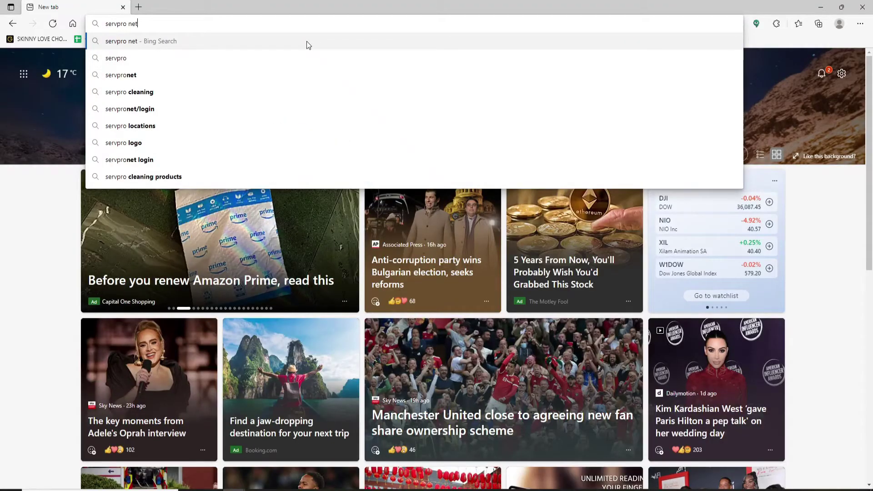
- Search 'servpro net login' from Edge's address bar and open the Servpro Log In page
click(307, 42)
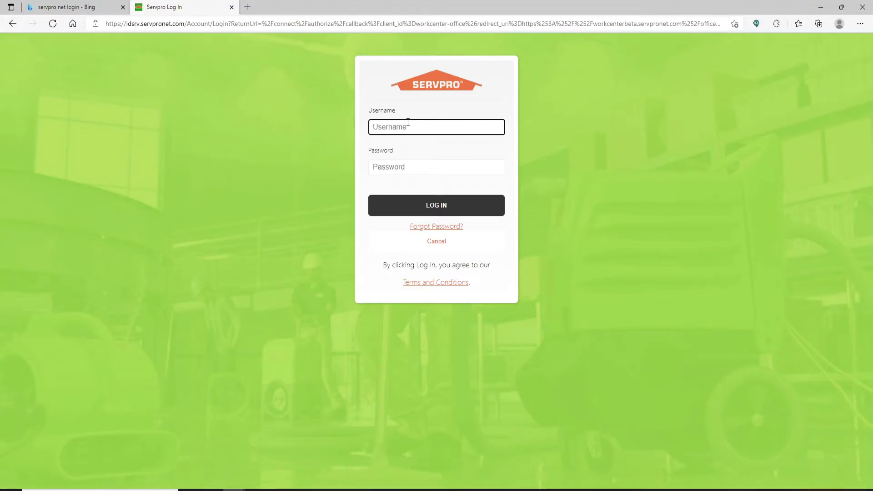
- Move from the Servpro Username field to the Password field
key(Tab)
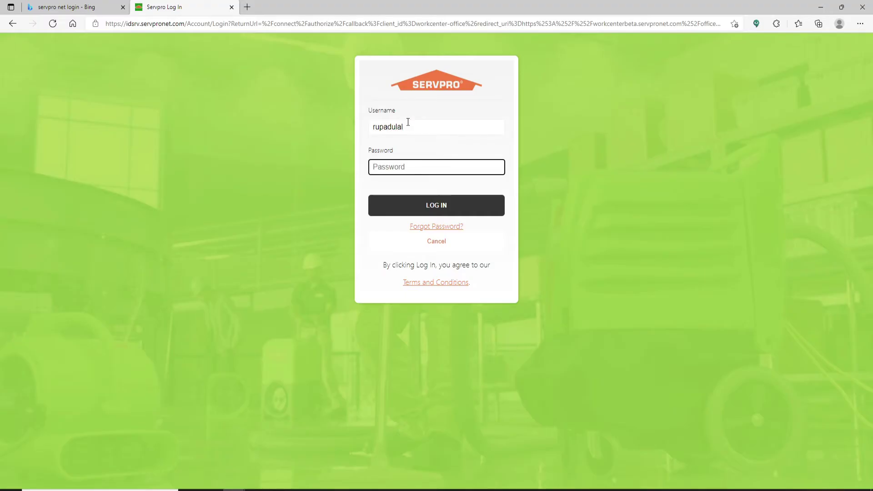
text(••••••••••••)
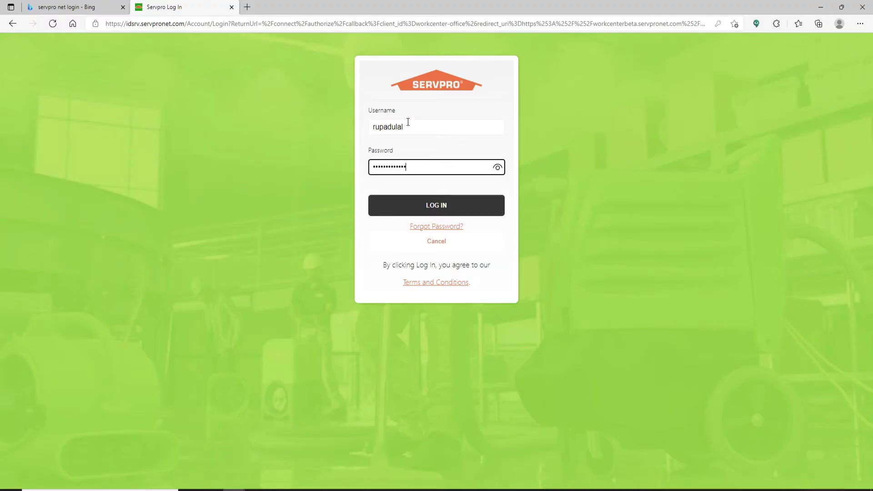